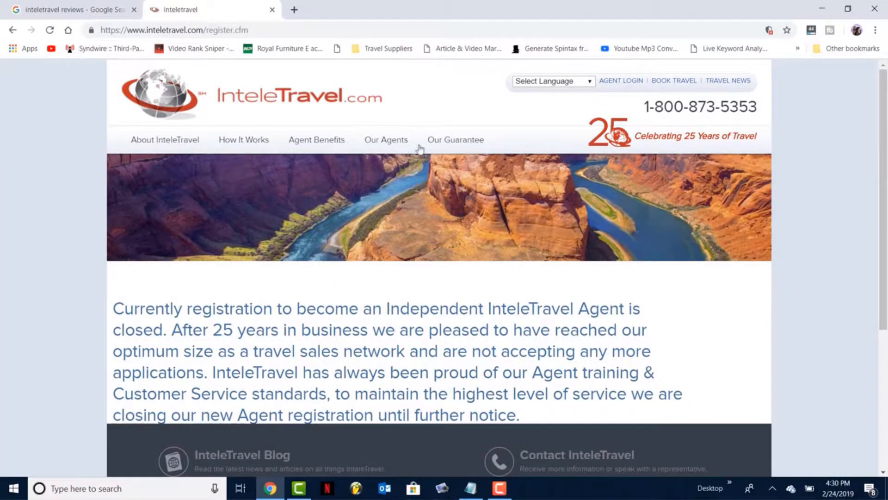
Read the agent registration notice and look over the footer links on InteleTravel's registration page
scroll(423, 216, "down", 2)
scroll(422, 217, "down", 2)
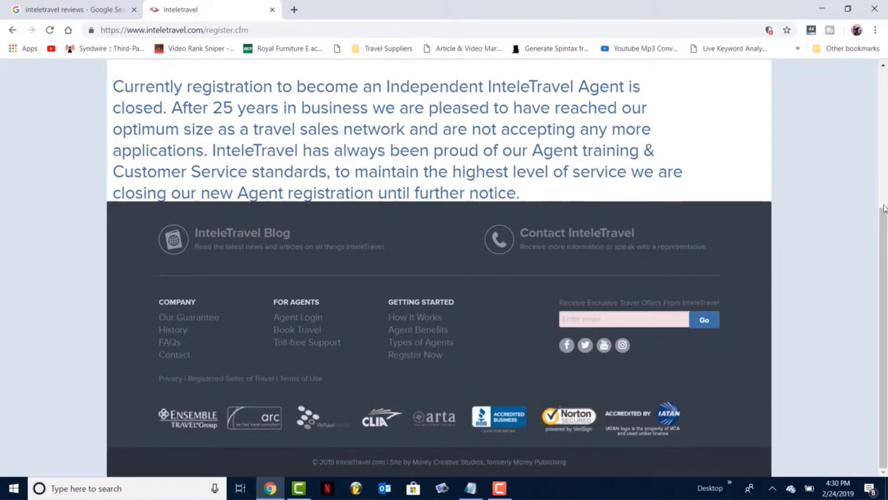
left_click_drag(885, 220, 885, 189)
scroll(570, 138, "up", 2)
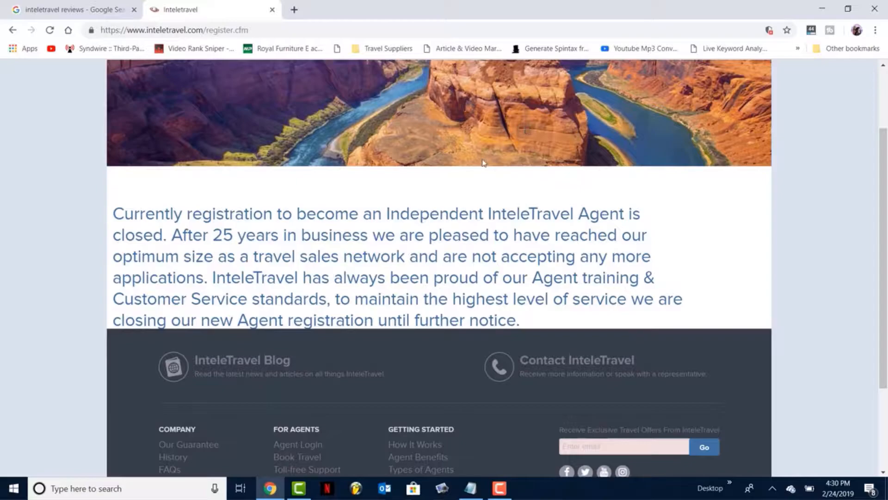
scroll(503, 293, "up", 2)
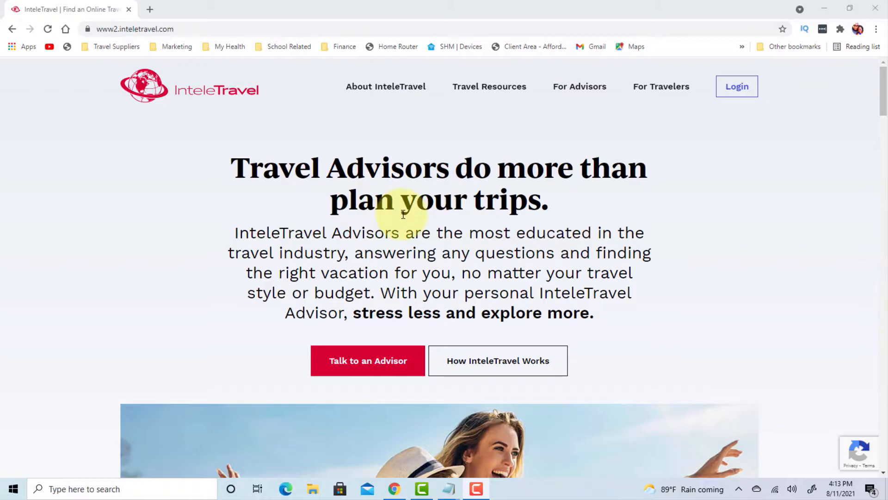
Open the Become an Advisor page from the For Advisors links in the InteleTravel home page footer
scroll(502, 190, "down", 10)
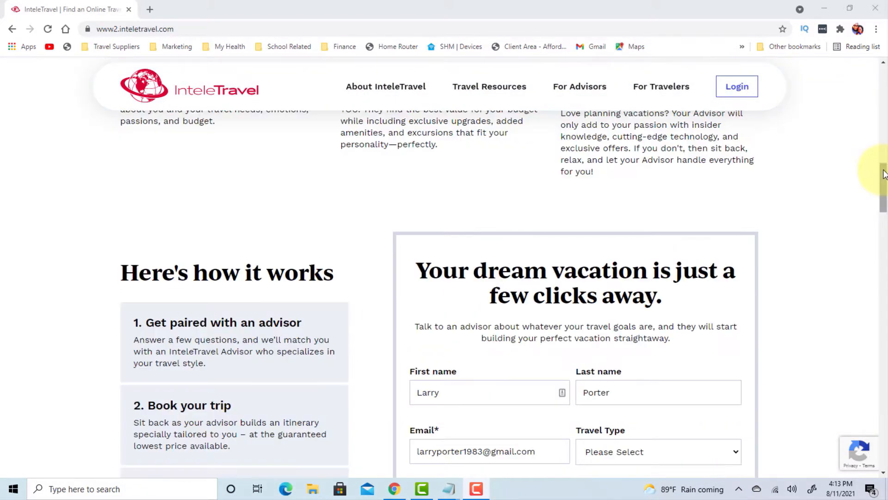
left_click_drag(878, 178, 878, 446)
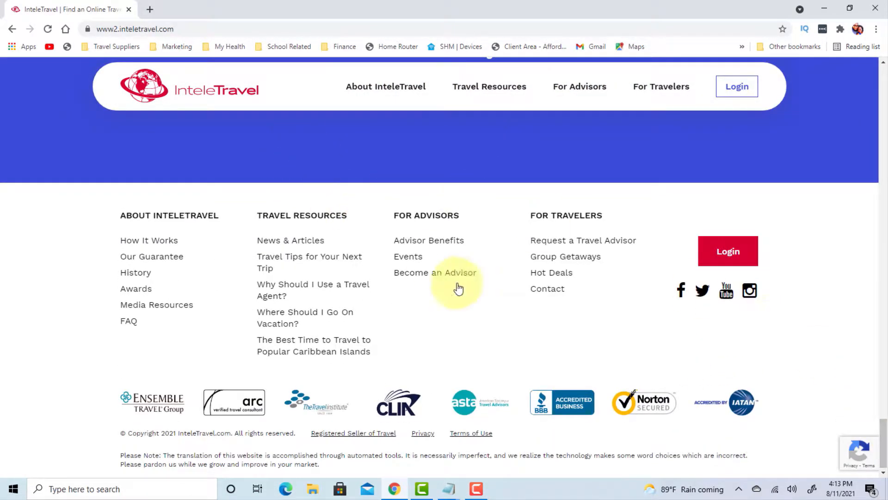
left_click(435, 272)
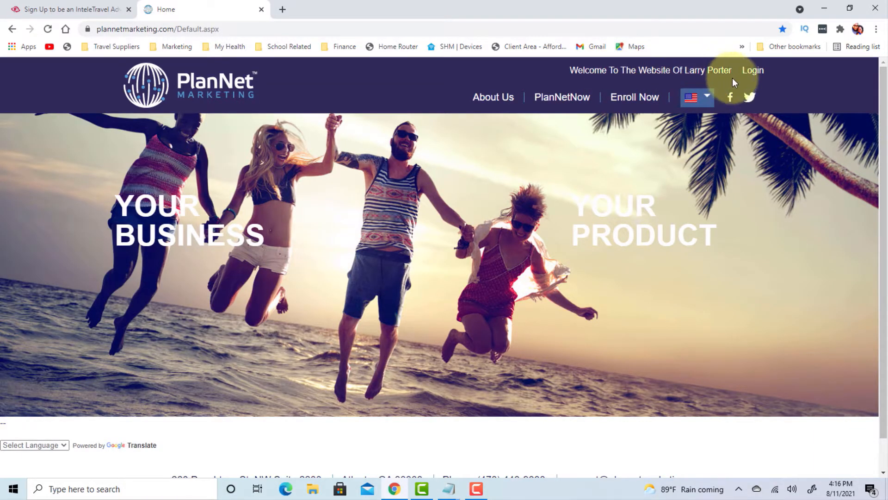
Review the Your Product and Your Business descriptions on the PlanNet Marketing home page and open the Enroll Now page
mouse_move(485, 143)
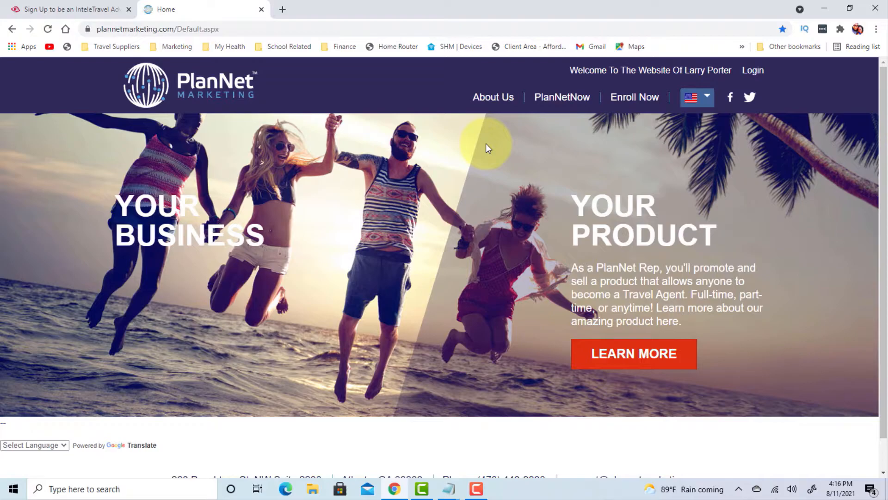
mouse_move(359, 185)
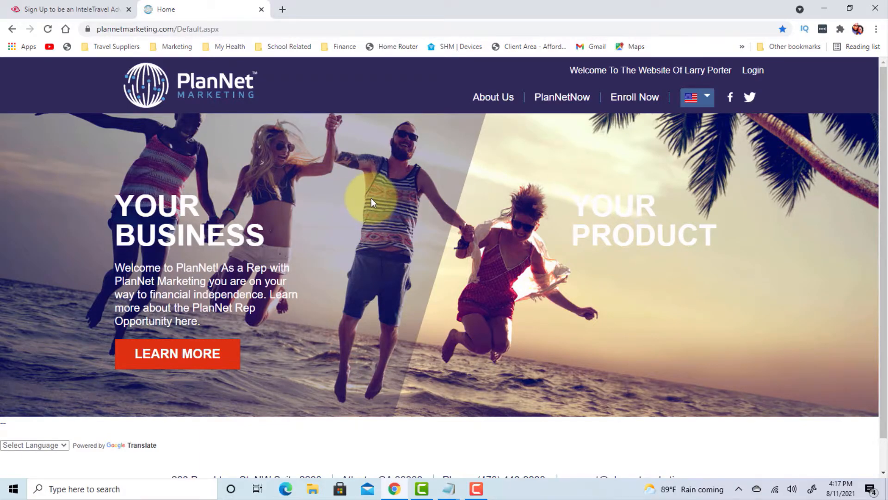
scroll(618, 143, "down", 1)
scroll(638, 116, "up", 1)
left_click(647, 103)
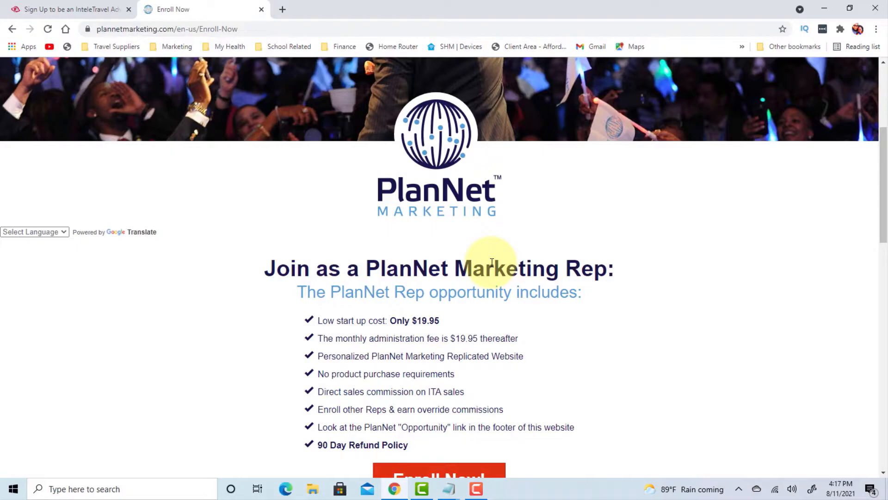
Open The Travel Business page from the PlanNet footer links and proceed to its InteleTravel purchase offer
scroll(504, 189, "down", 9)
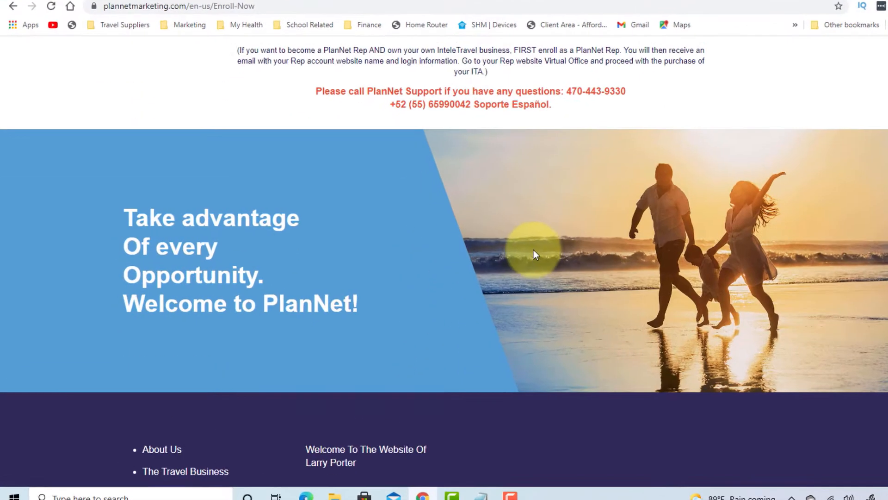
scroll(534, 250, "down", 4)
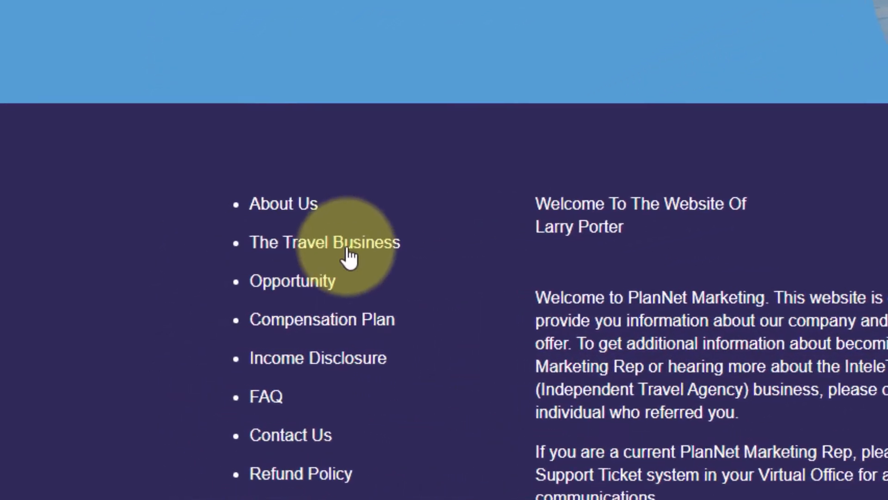
left_click(351, 249)
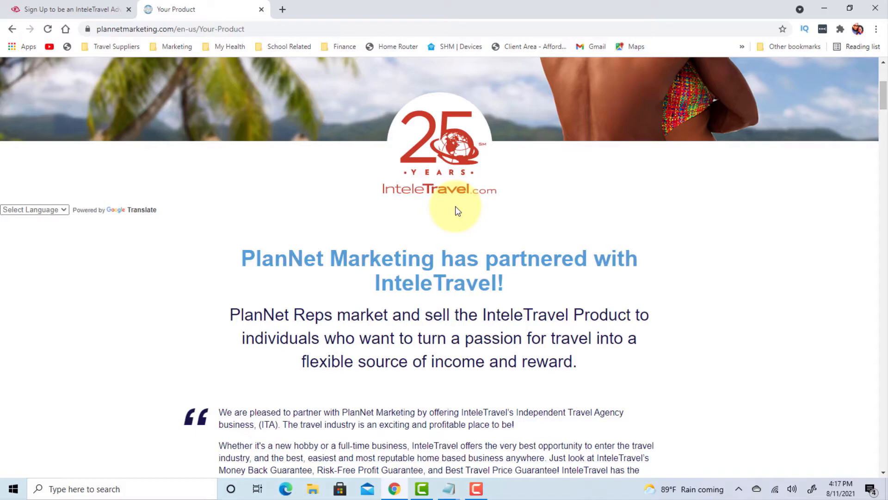
scroll(454, 225, "down", 7)
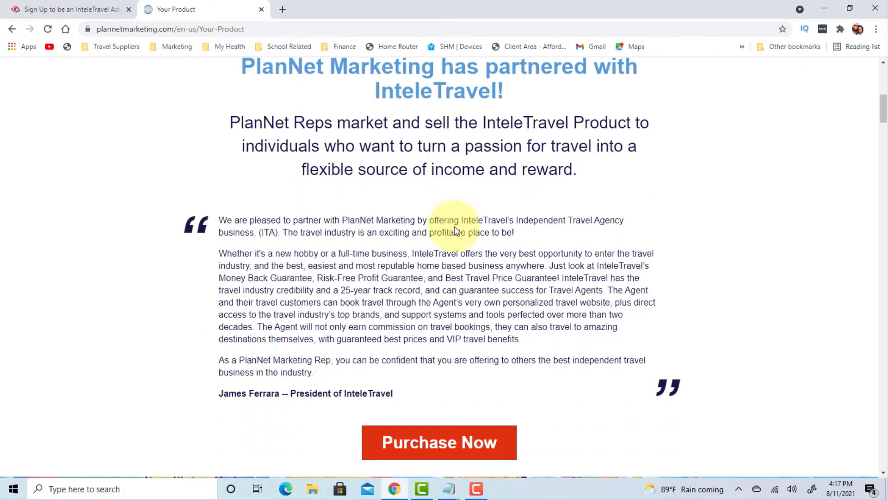
left_click(438, 307)
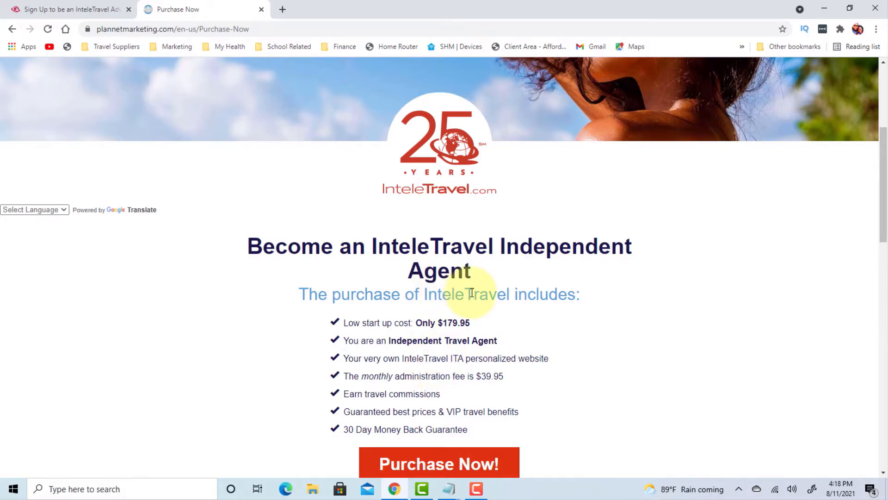
Start the InteleTravel Independent Agent purchase and submit the completed registration form
scroll(437, 413, "down", 1)
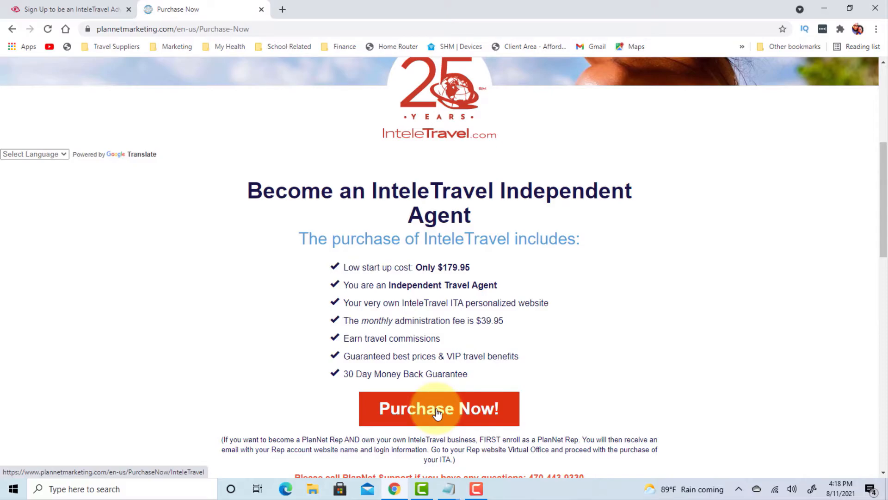
left_click(437, 412)
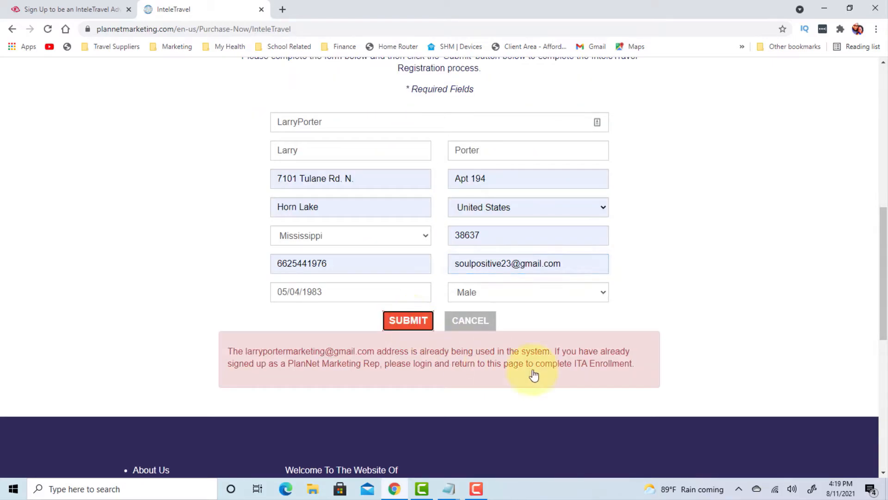
key("Return")
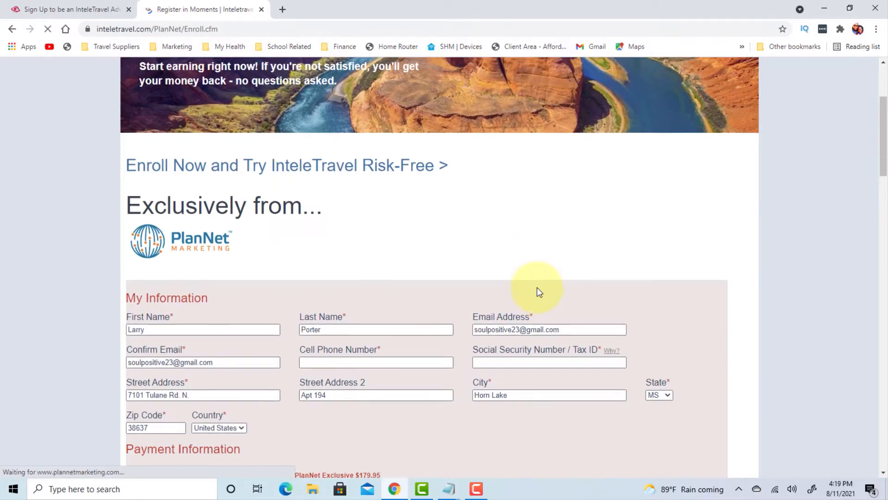
Examine the My Information and Payment Information sections of the InteleTravel enrollment form
scroll(537, 290, "down", 7)
scroll(535, 291, "up", 3)
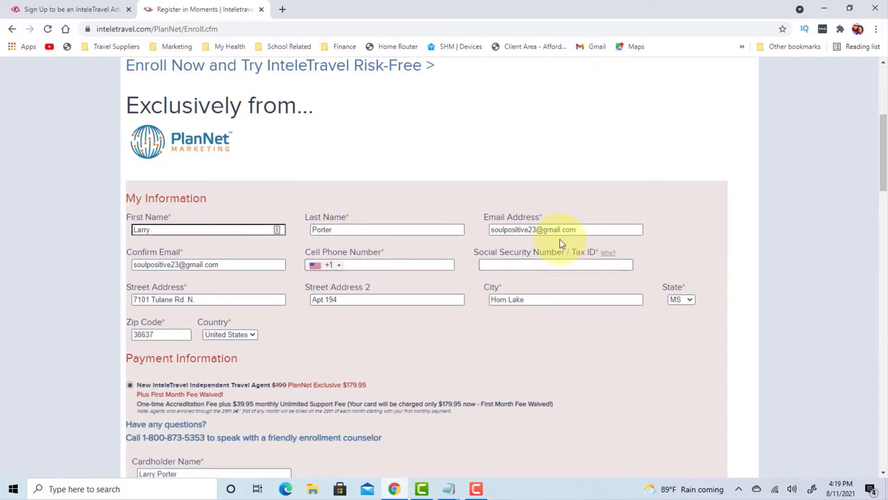
scroll(245, 187, "up", 2)
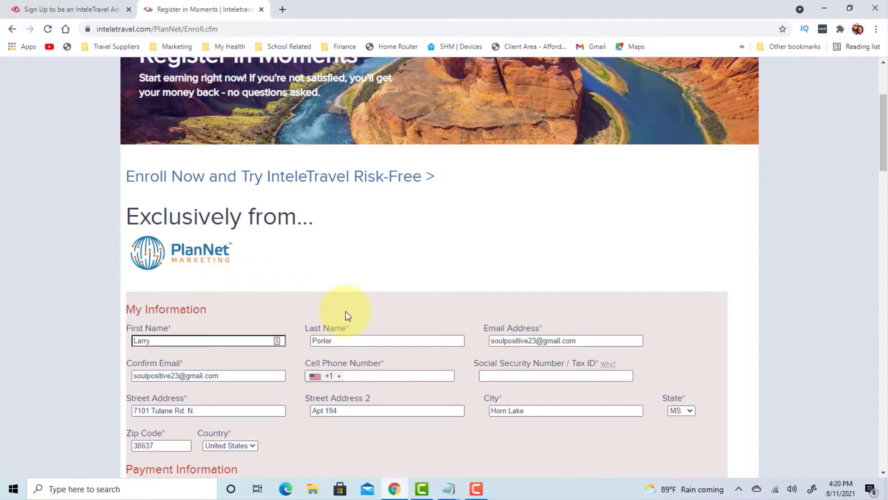
scroll(345, 313, "down", 2)
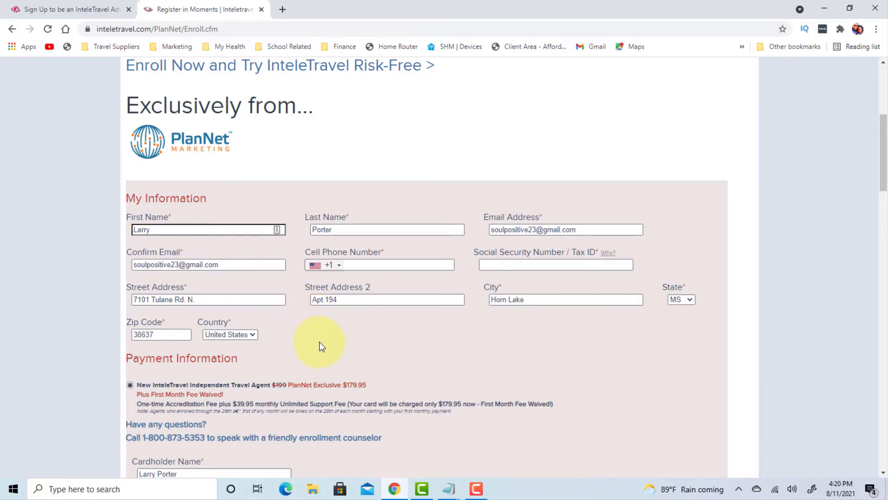
scroll(319, 341, "down", 1)
scroll(319, 352, "down", 2)
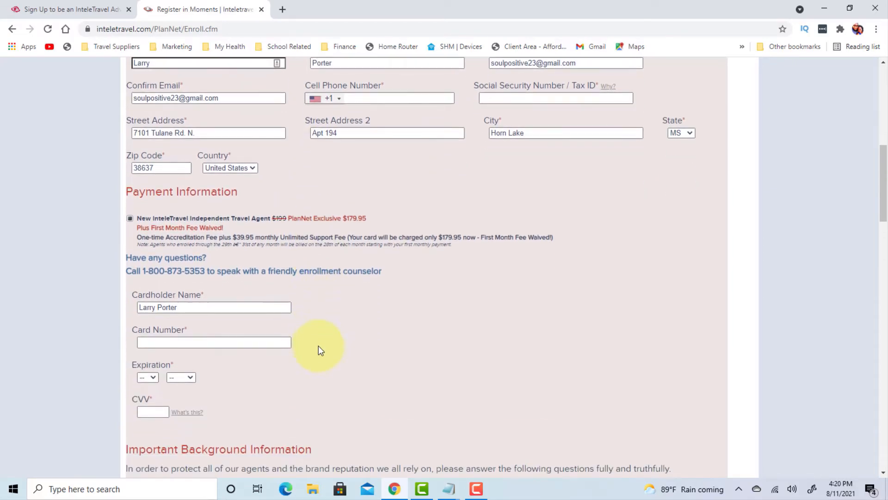
scroll(259, 313, "down", 1)
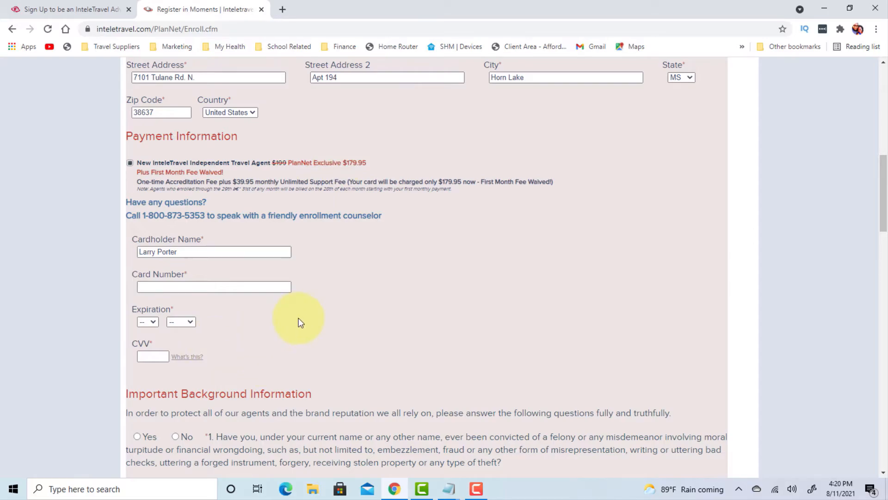
Examine the background questions, Independent Contractor Agreement and final acknowledgements down to the end of the enrollment form
scroll(298, 319, "down", 2)
scroll(296, 323, "down", 1)
scroll(293, 265, "down", 2)
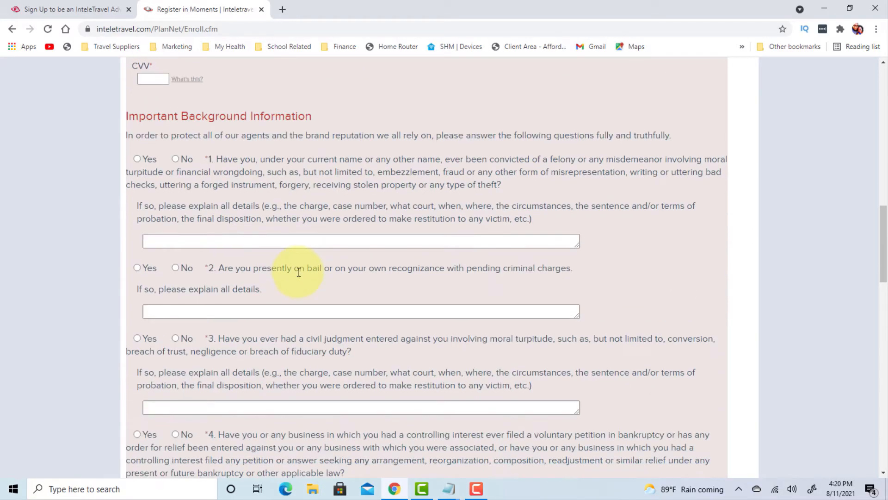
scroll(317, 262, "down", 7)
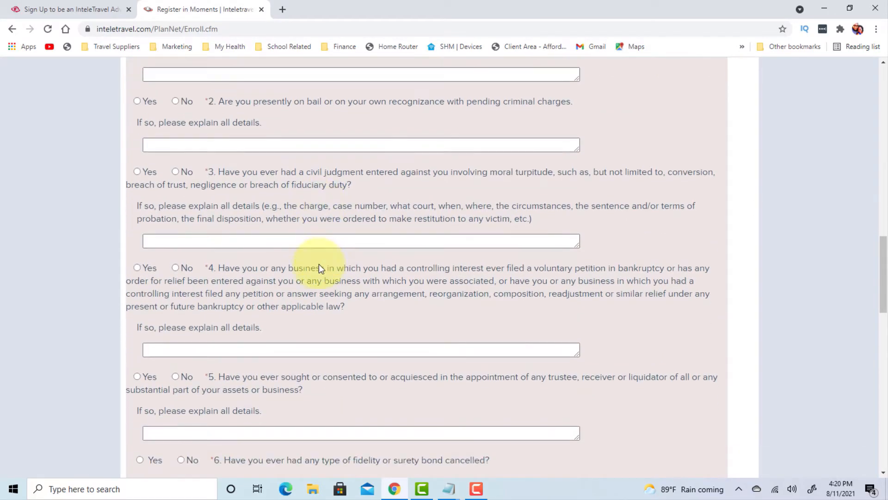
scroll(320, 264, "down", 4)
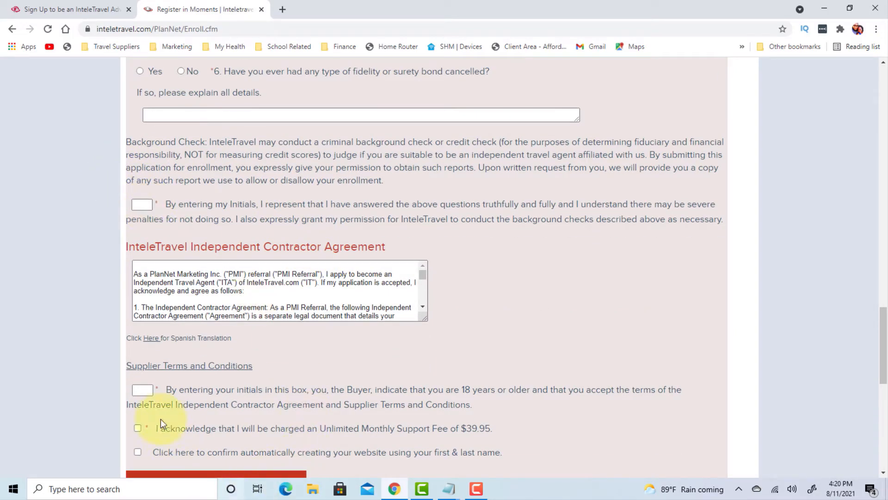
scroll(213, 398, "down", 2)
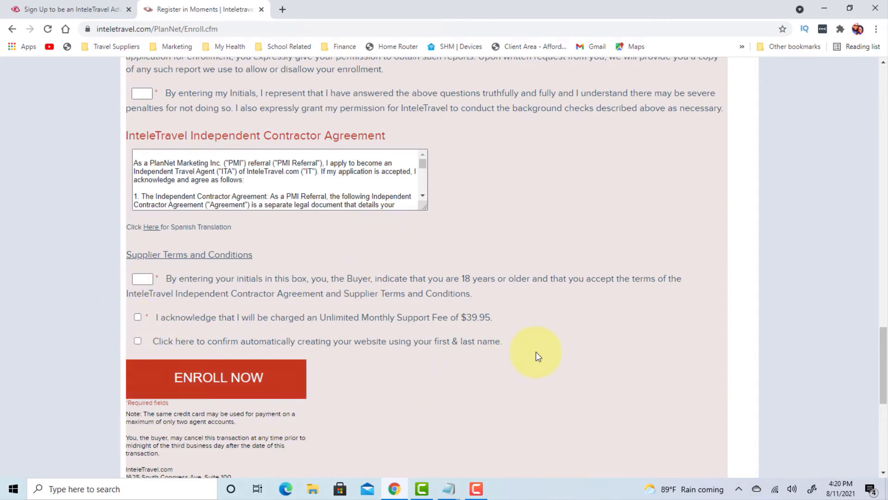
scroll(536, 352, "down", 2)
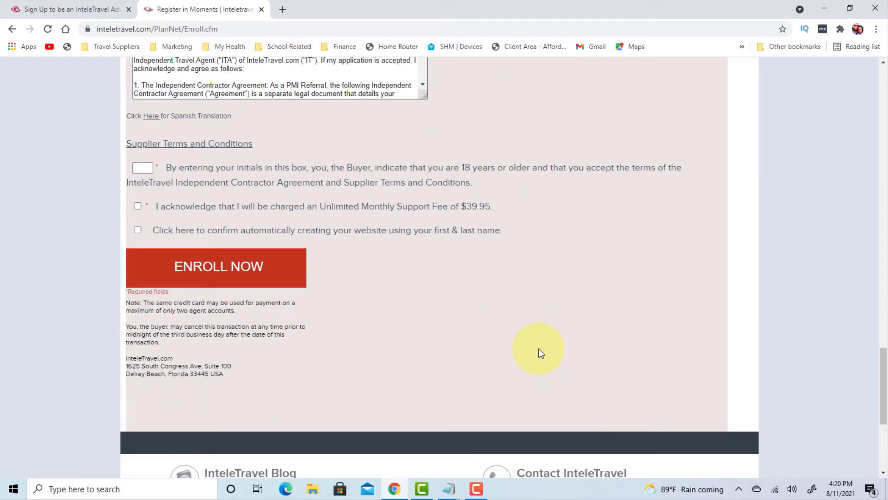